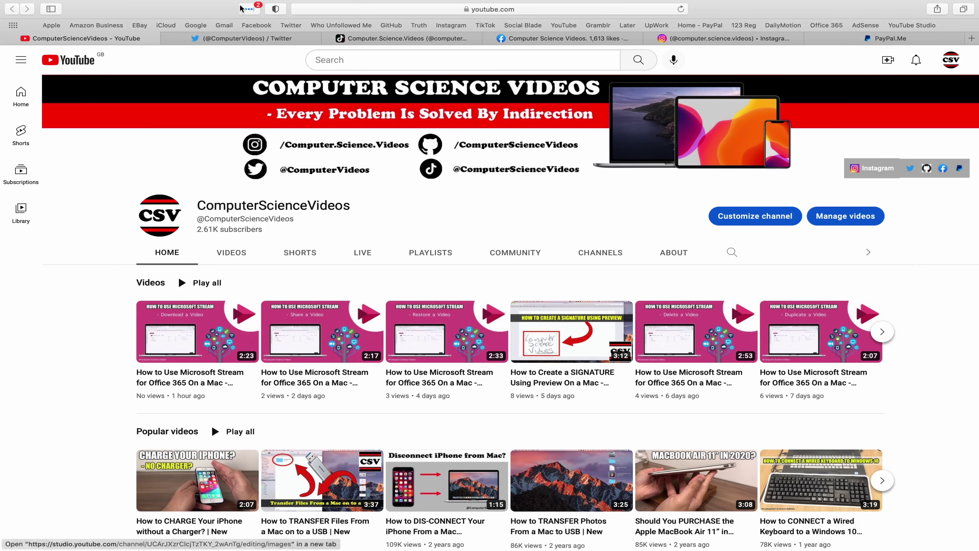
- Show the channel's Twitter, TikTok, Facebook, Instagram and PayPal.Me pages in Safari in turn
{"action": "left_click", "coordinate": [231, 38]}
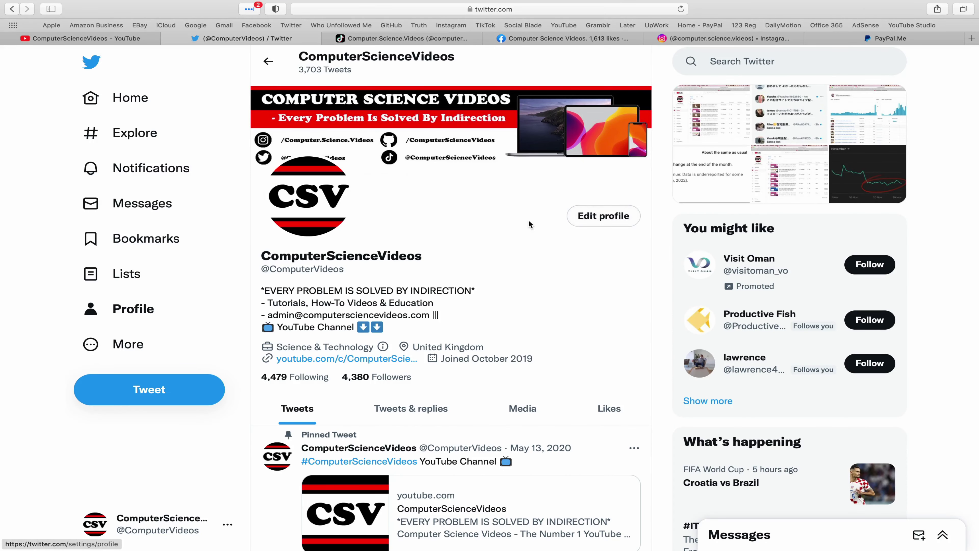
{"action": "left_click", "coordinate": [427, 42]}
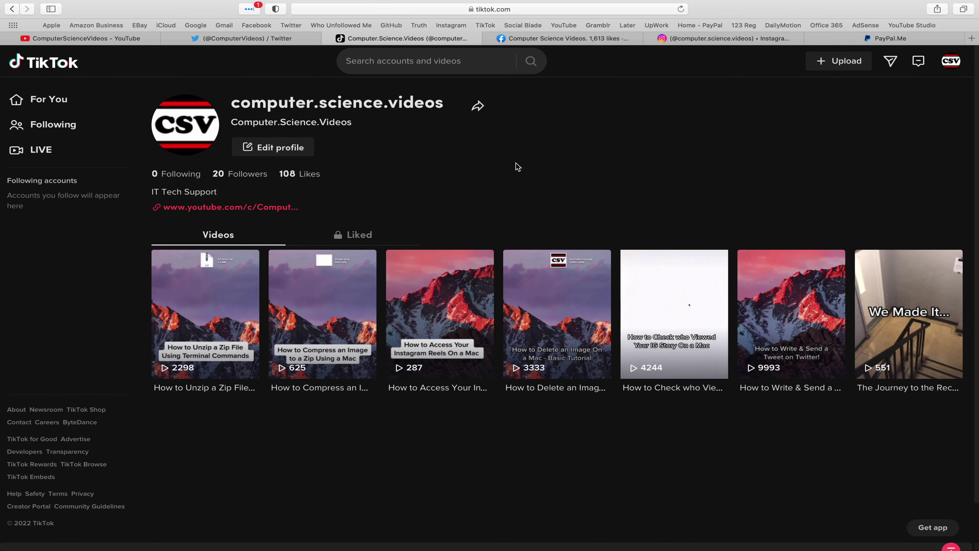
{"action": "left_click", "coordinate": [566, 42]}
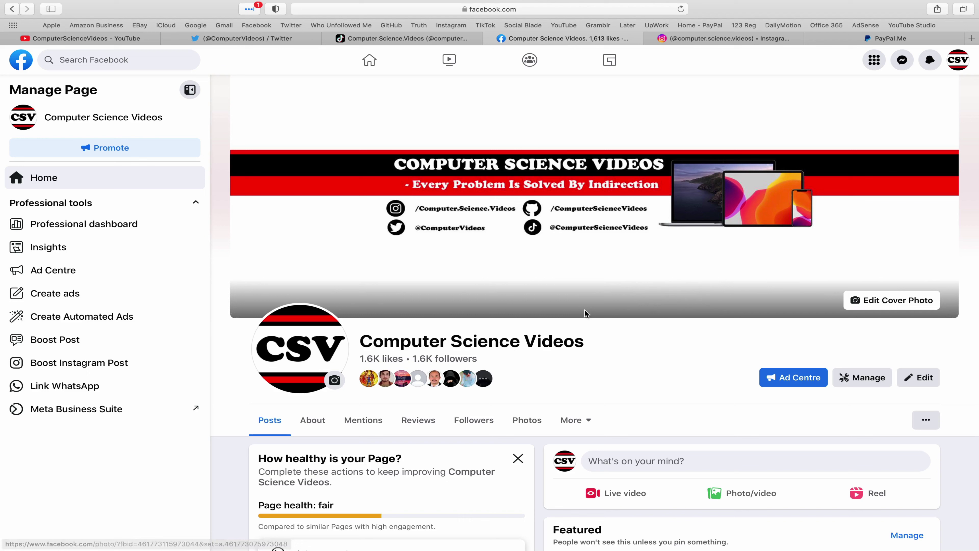
{"action": "left_click", "coordinate": [727, 38]}
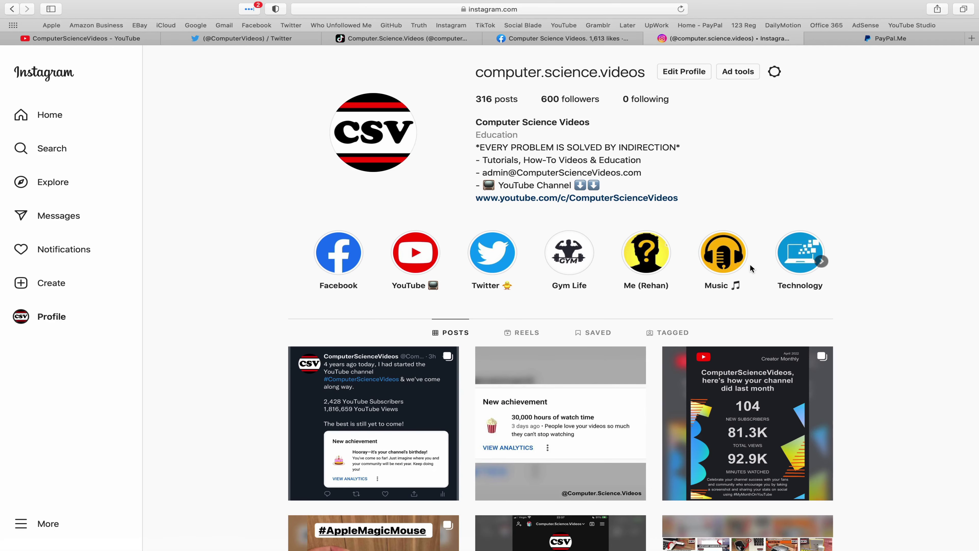
{"action": "left_click", "coordinate": [923, 40]}
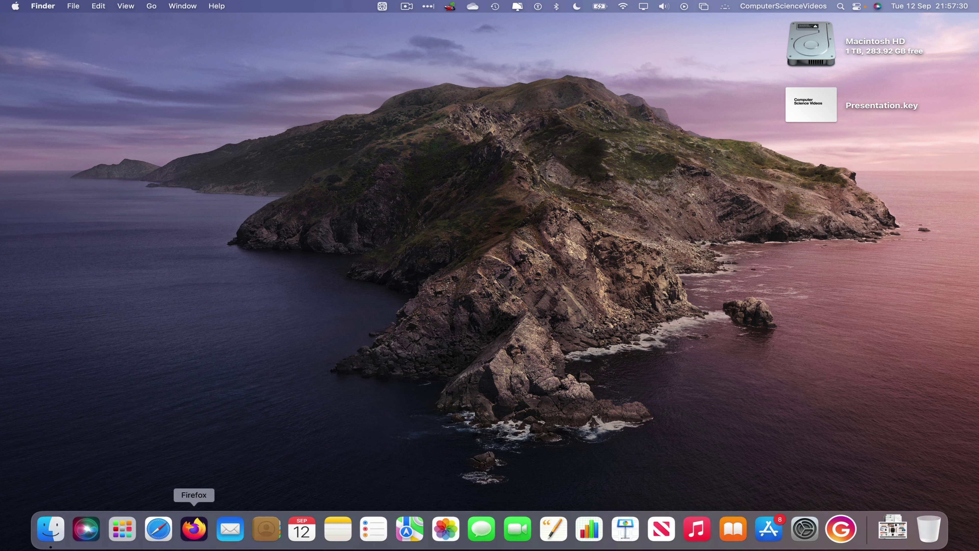
- Launch Keynote by searching 'key' in Launchpad
{"action": "left_click", "coordinate": [122, 528]}
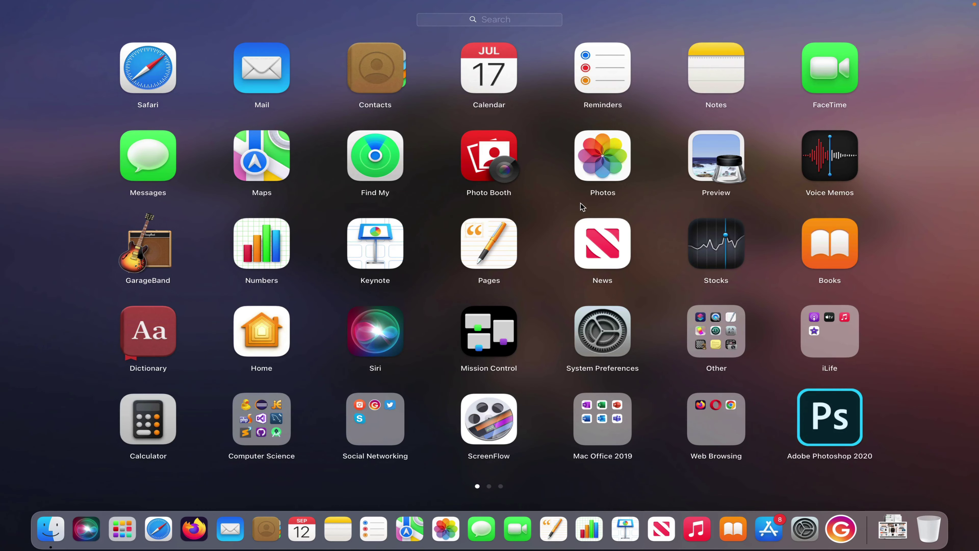
{"action": "type", "text": "key"}
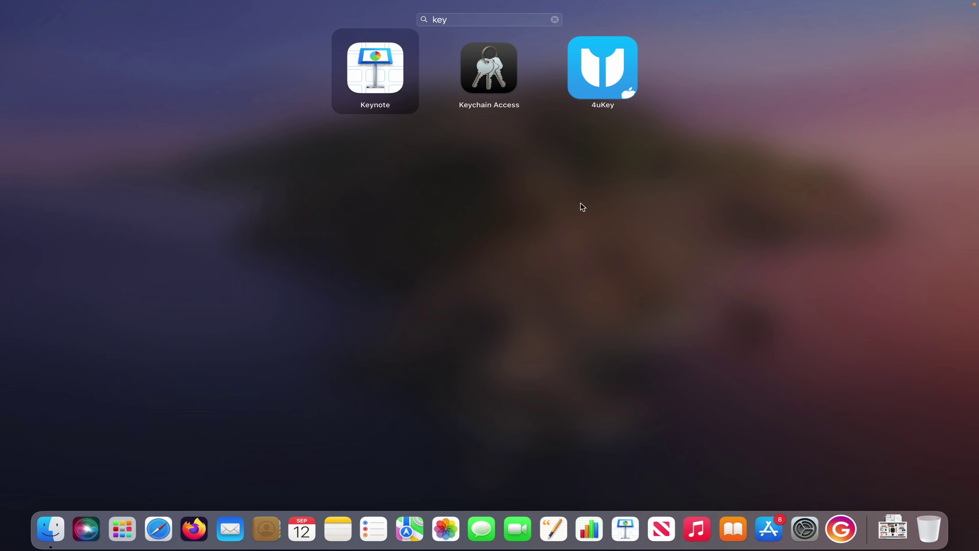
{"action": "key", "text": "Return"}
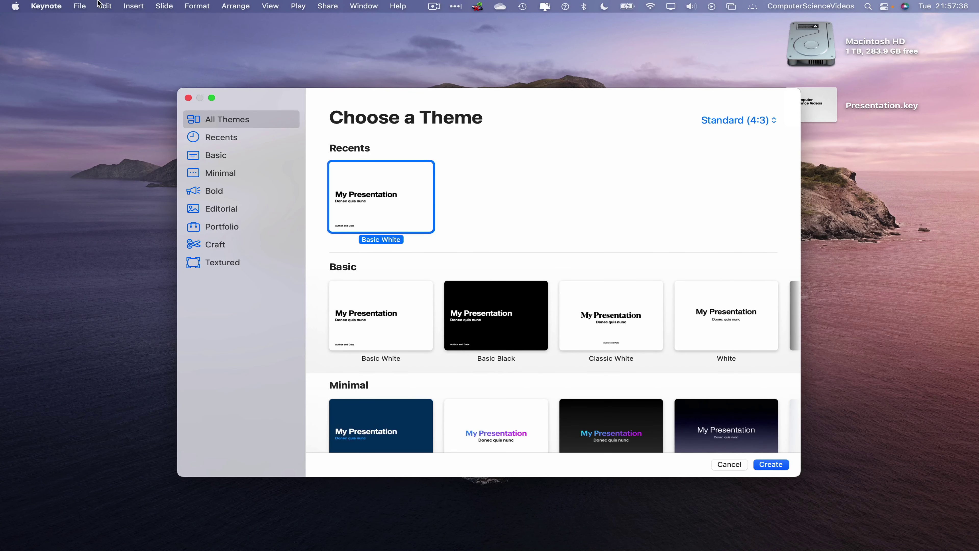
- Open Presentation.key from the Desktop in Keynote
{"action": "left_click", "coordinate": [80, 5]}
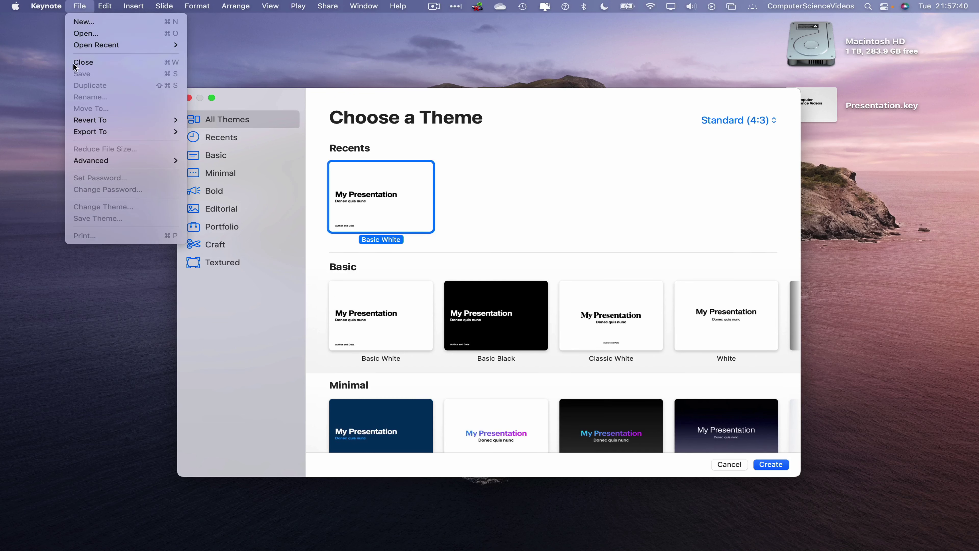
{"action": "left_click", "coordinate": [94, 33]}
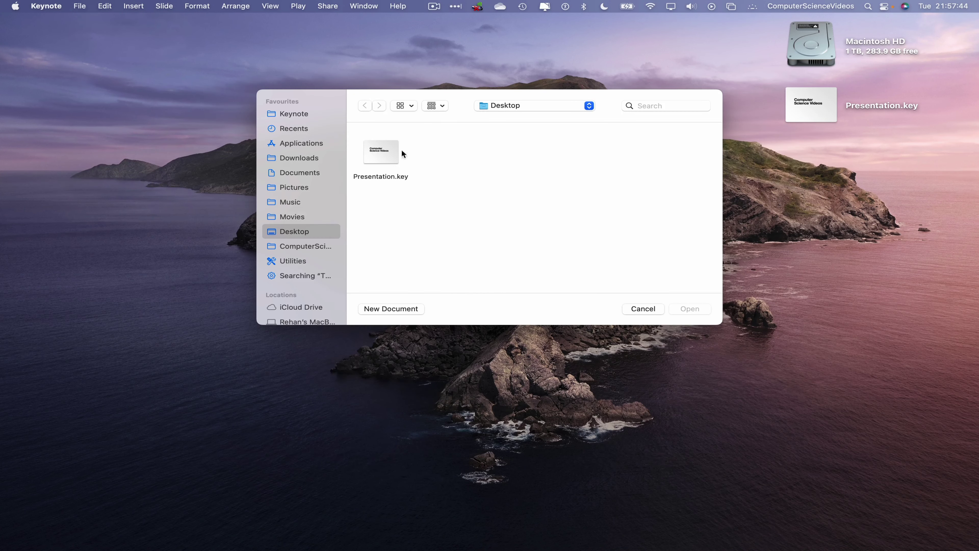
{"action": "left_click", "coordinate": [390, 144]}
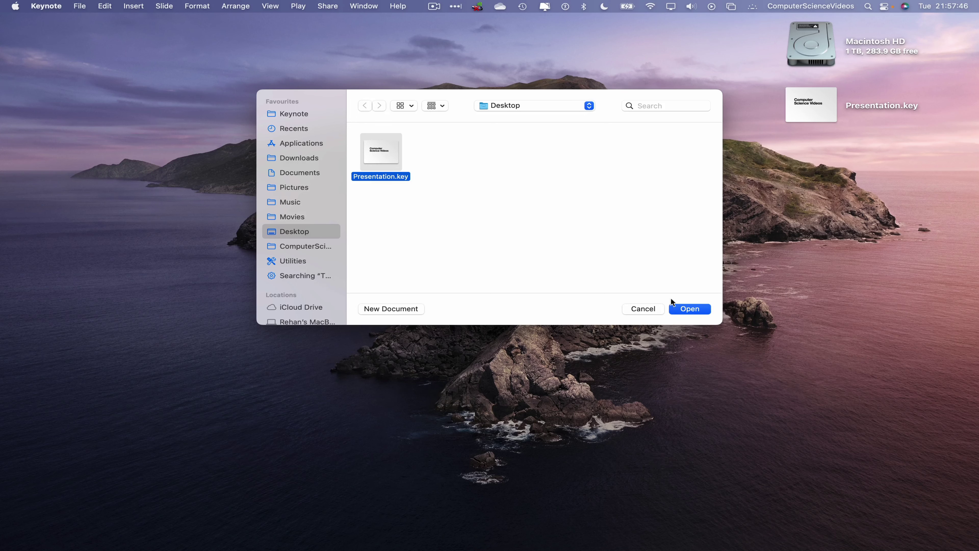
{"action": "left_click", "coordinate": [689, 309]}
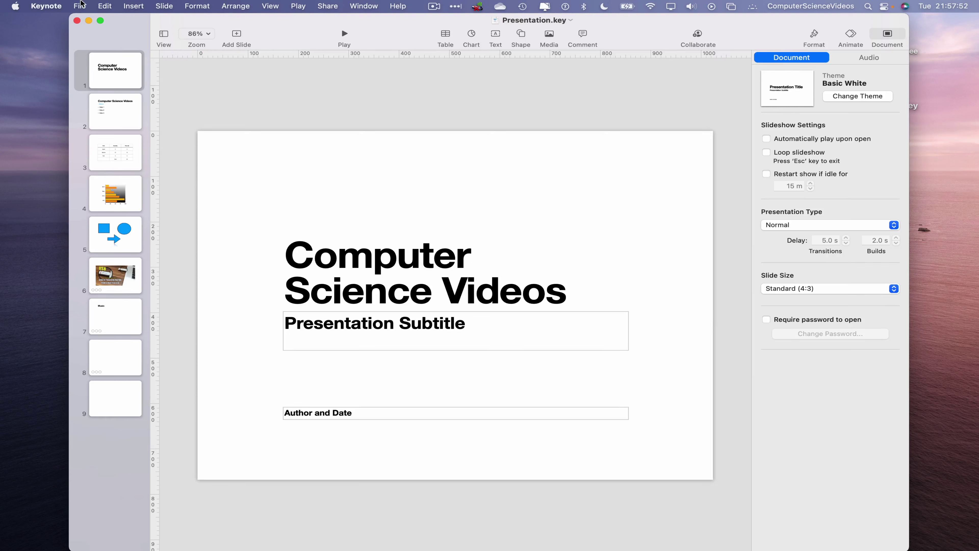
- Go to File > Export To in Keynote to export the deck as a movie
{"action": "left_click", "coordinate": [80, 5]}
{"action": "mouse_move", "coordinate": [100, 132]}
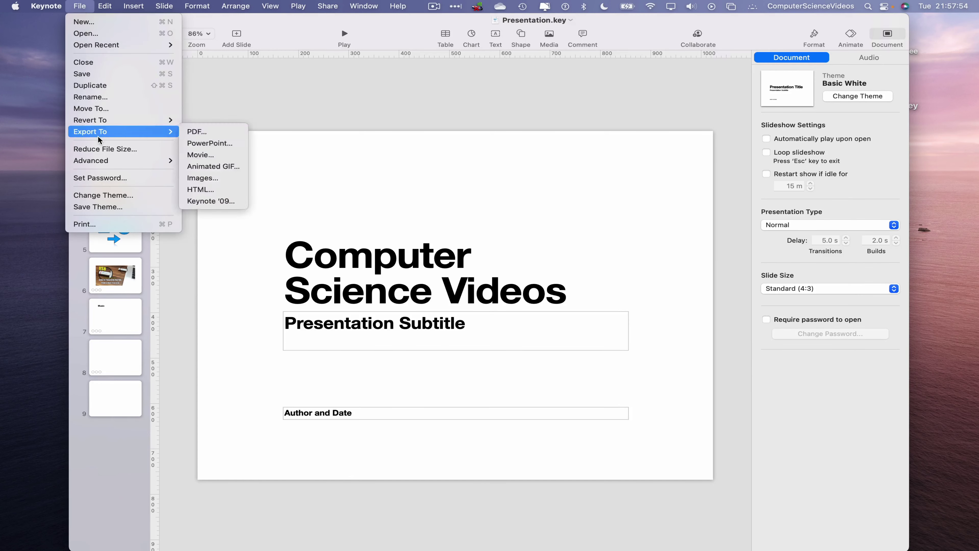
- Start the movie export, keeping Self-Playing, with Custom resolution at 60 FPS
{"action": "left_click", "coordinate": [228, 155]}
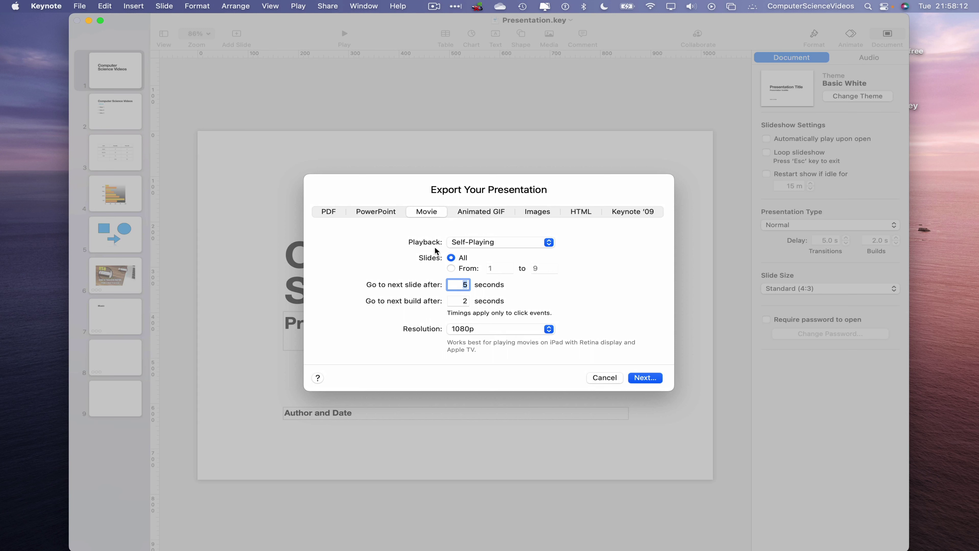
{"action": "left_click", "coordinate": [494, 243]}
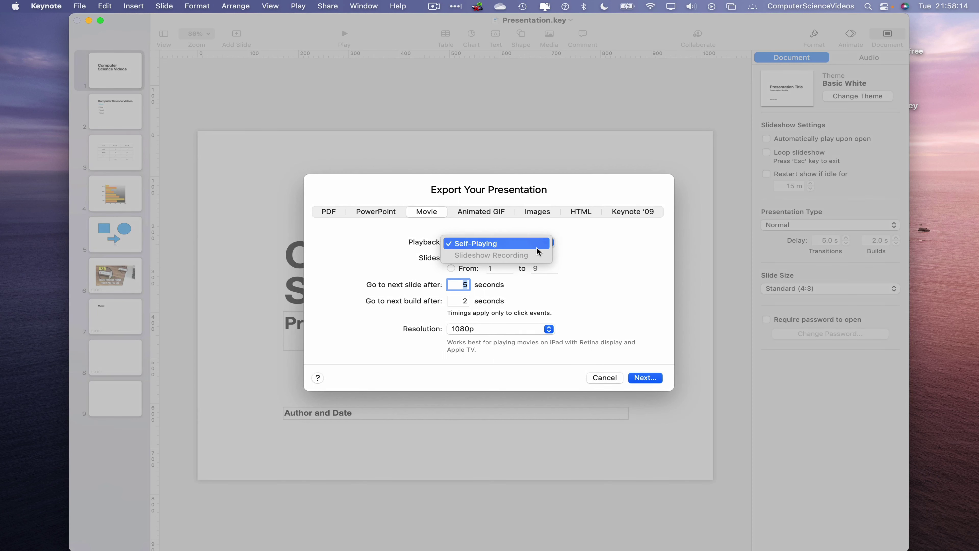
{"action": "left_click", "coordinate": [592, 252]}
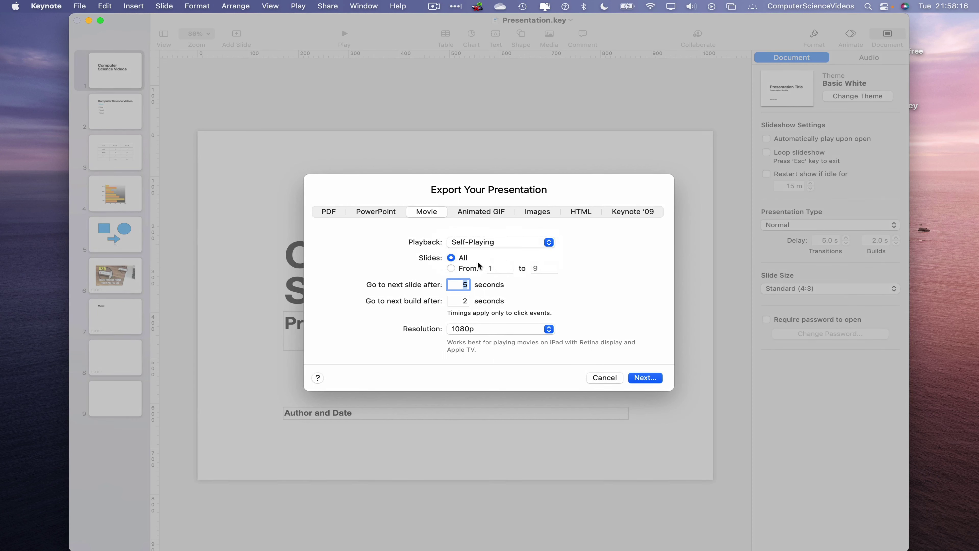
{"action": "left_click", "coordinate": [506, 330]}
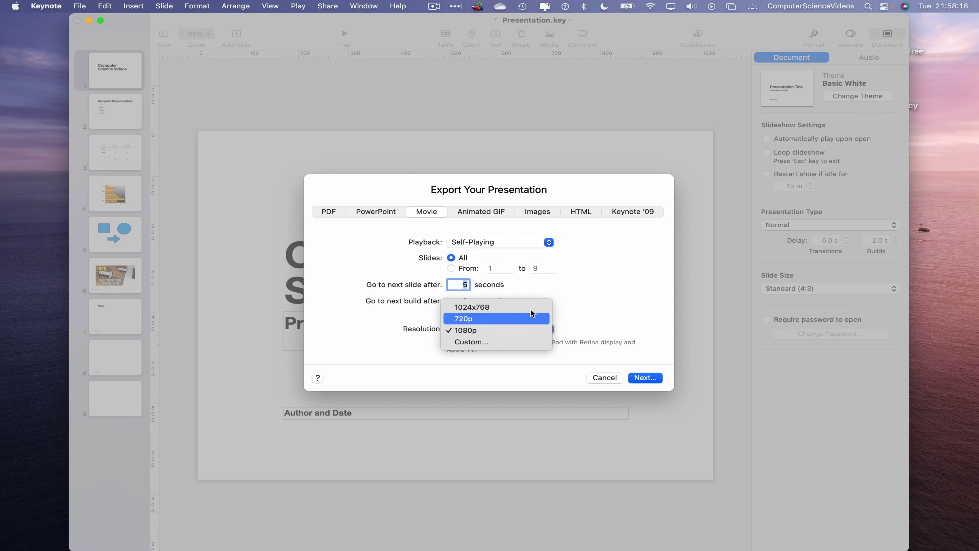
{"action": "left_click", "coordinate": [508, 341]}
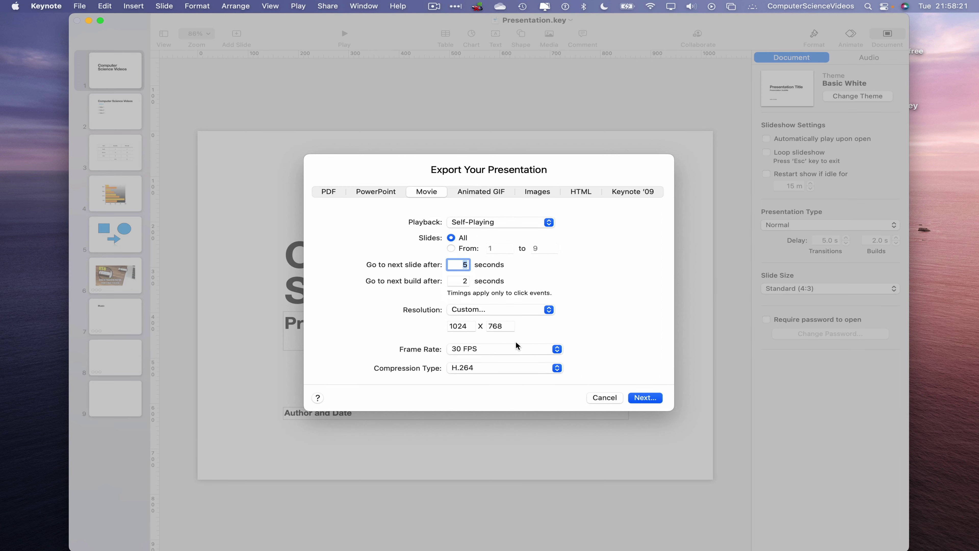
{"action": "left_click", "coordinate": [477, 349]}
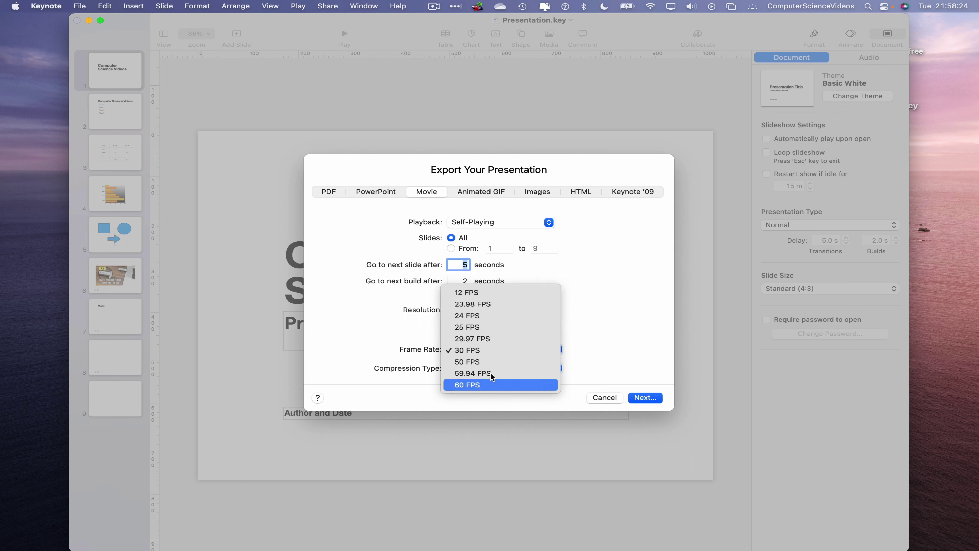
{"action": "left_click", "coordinate": [492, 384]}
- Enter a 1920 × 1080 custom size and keep H.264 compression
{"action": "left_click", "coordinate": [467, 326]}
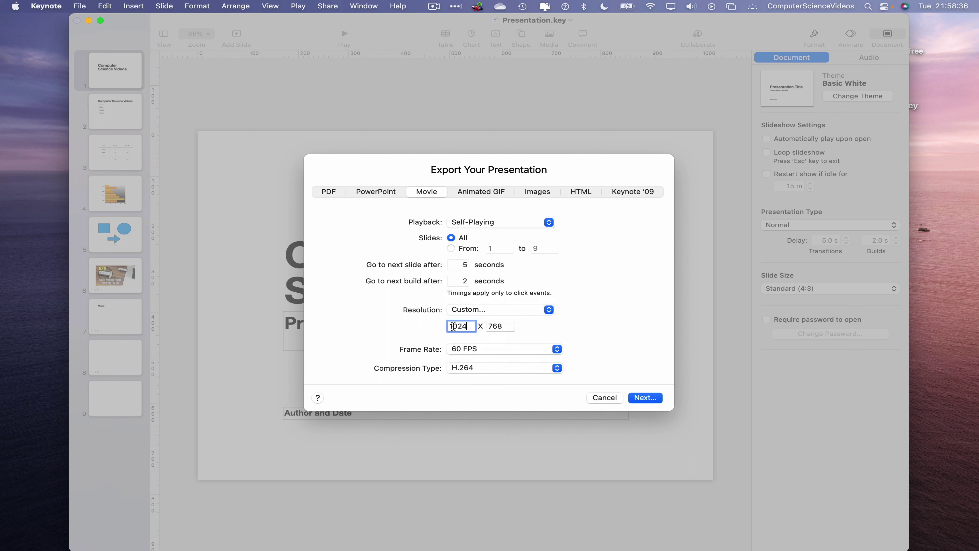
{"action": "left_click_drag", "start_coordinate": [467, 325], "coordinate": [416, 324]}
{"action": "type", "text": "1920"}
{"action": "key", "text": "Tab"}
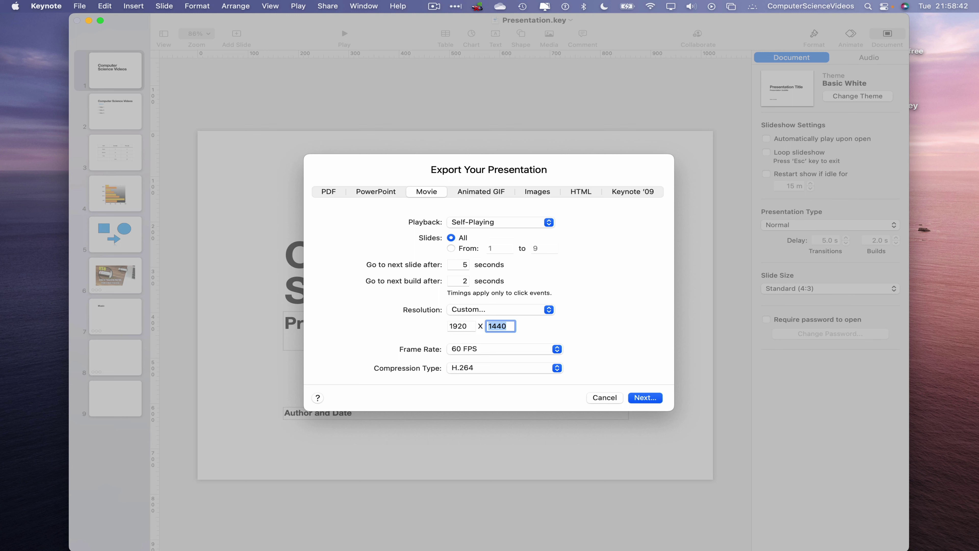
{"action": "type", "text": "1080"}
{"action": "left_click", "coordinate": [557, 369]}
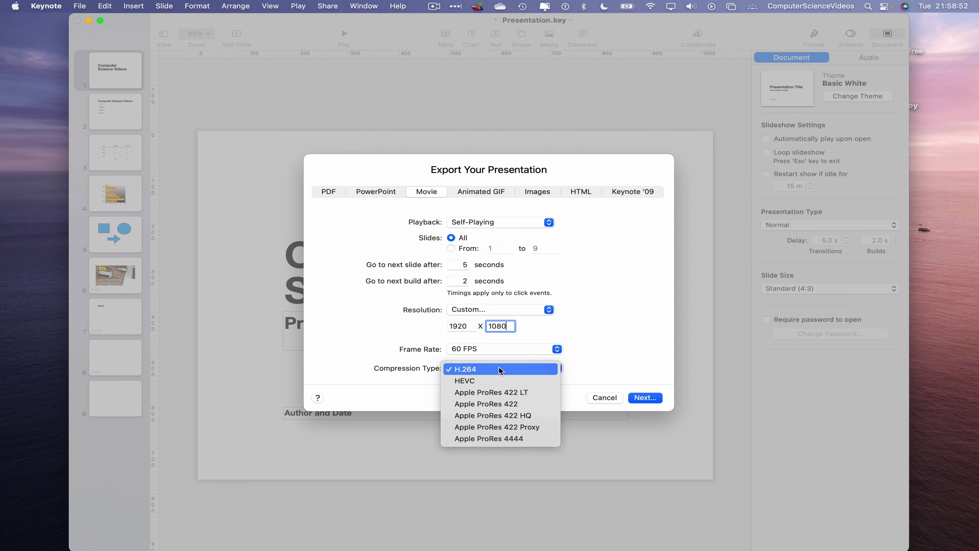
{"action": "left_click", "coordinate": [618, 346]}
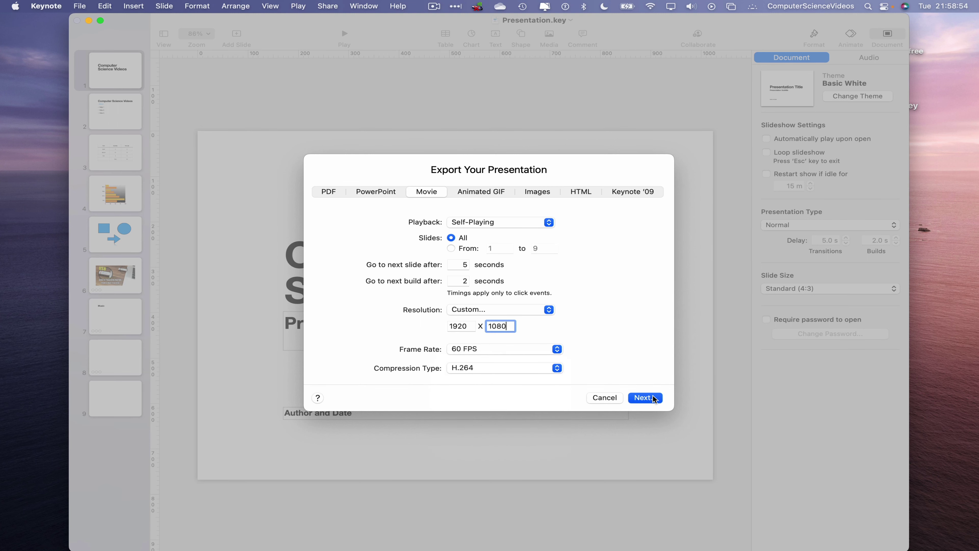
- Export the movie as Presentation.m4v to the Desktop
{"action": "left_click", "coordinate": [645, 398]}
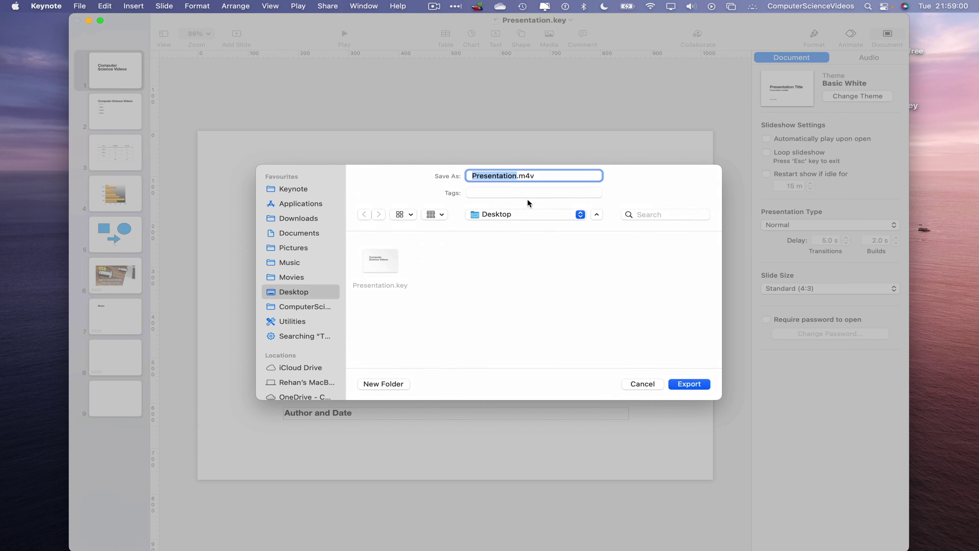
{"action": "left_click", "coordinate": [700, 385]}
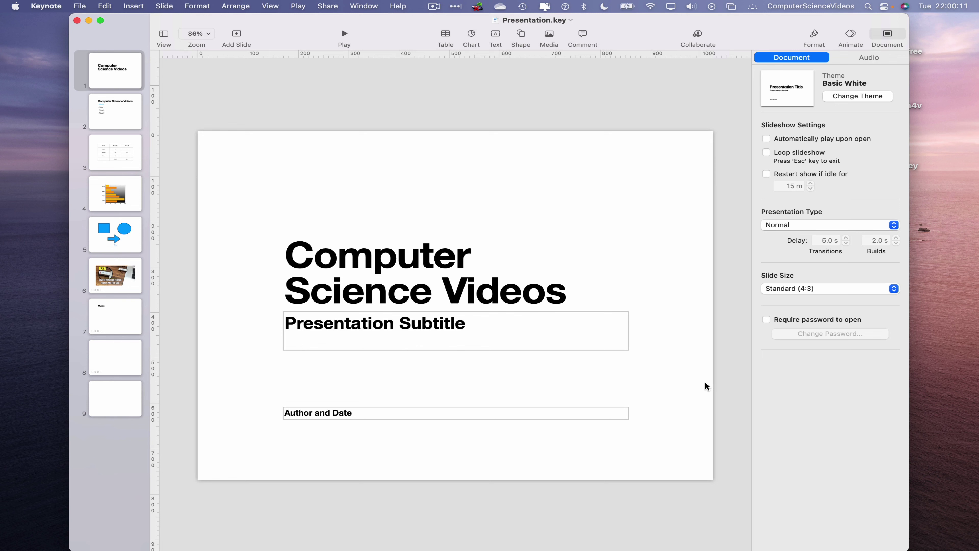
- Minimise Keynote and open Presentation.m4v from the desktop, launching the TV app
{"action": "left_click", "coordinate": [89, 21]}
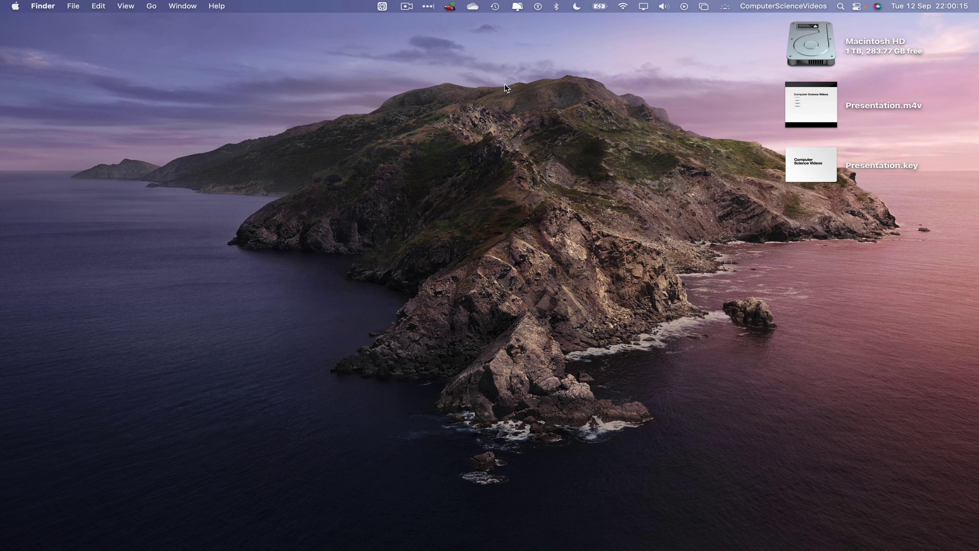
{"action": "mouse_move", "coordinate": [823, 123]}
{"action": "double_click", "coordinate": [831, 114]}
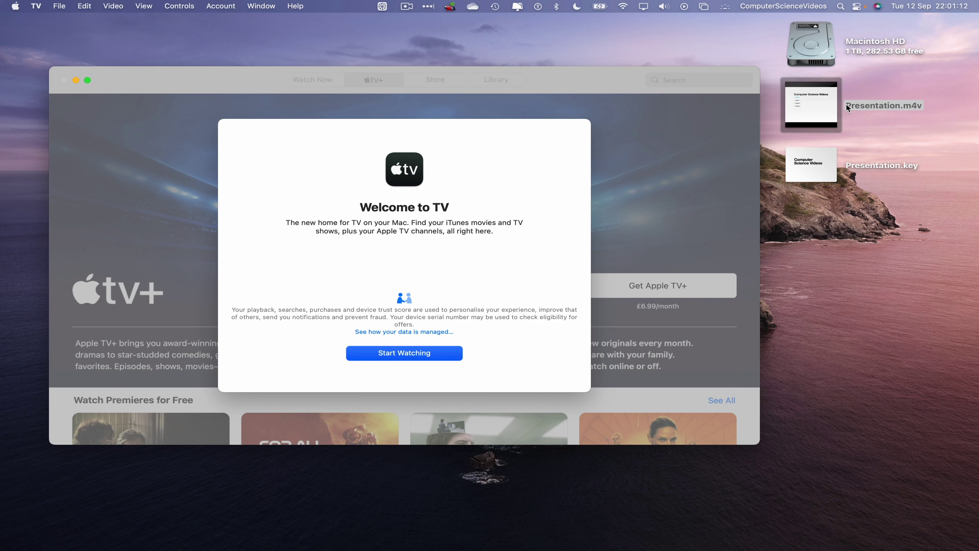
- Open Presentation.m4v with QuickTime Player and scrub to 00:22 to preview it
{"action": "right_click", "coordinate": [833, 96]}
{"action": "mouse_move", "coordinate": [887, 112]}
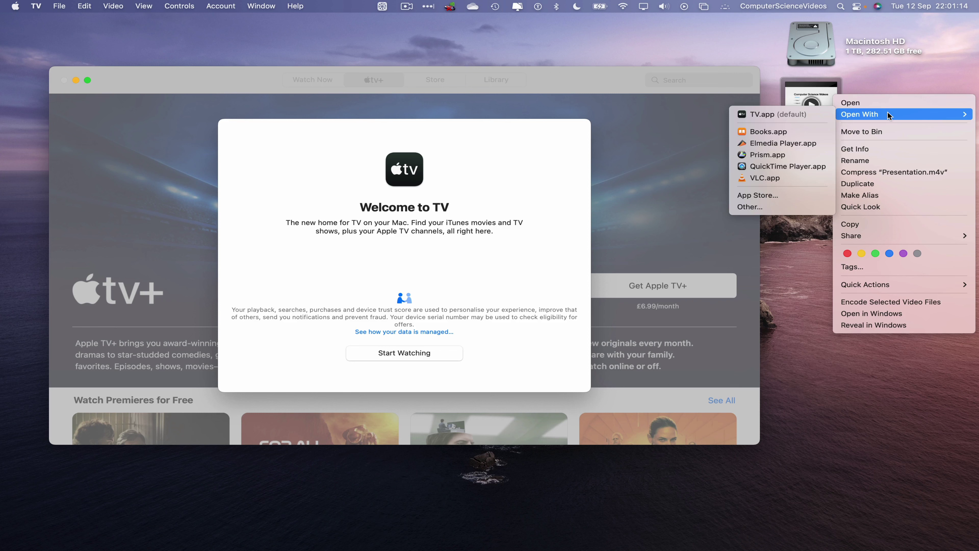
{"action": "left_click", "coordinate": [809, 166]}
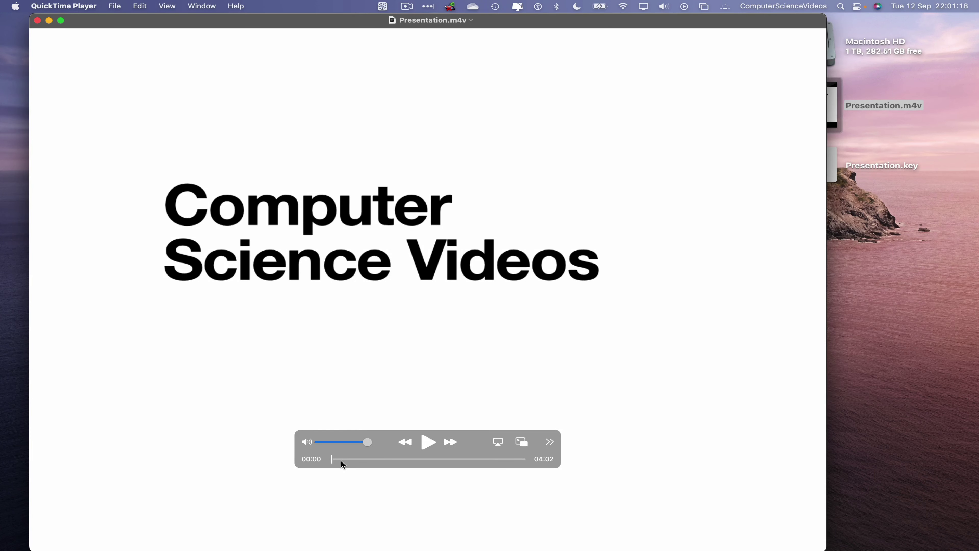
{"action": "mouse_move", "coordinate": [342, 460]}
{"action": "left_mouse_down"}
{"action": "mouse_move", "coordinate": [521, 464]}
{"action": "mouse_move", "coordinate": [329, 461]}
{"action": "left_mouse_up"}
{"action": "left_click", "coordinate": [64, 6]}
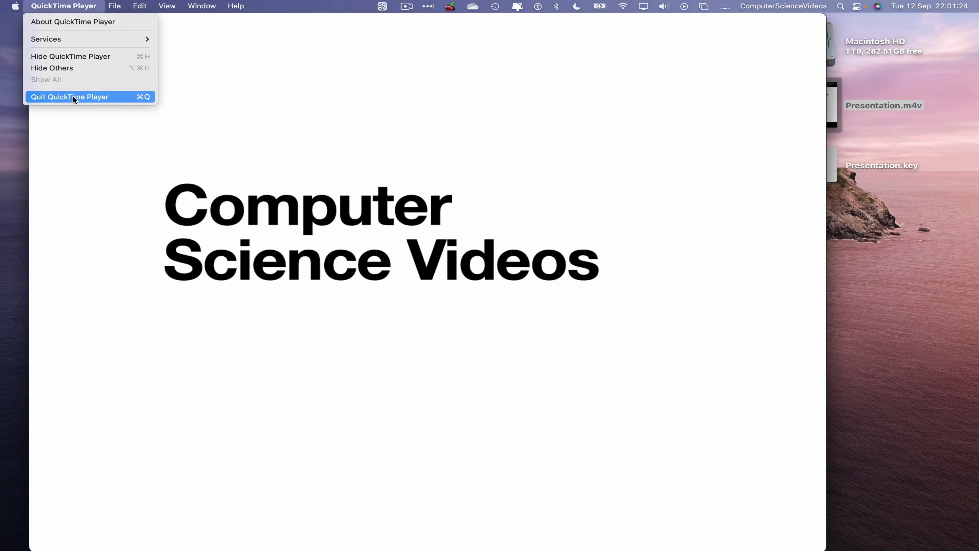
- Quit QuickTime Player and the TV app, then deselect the movie on the desktop
{"action": "left_click", "coordinate": [94, 96]}
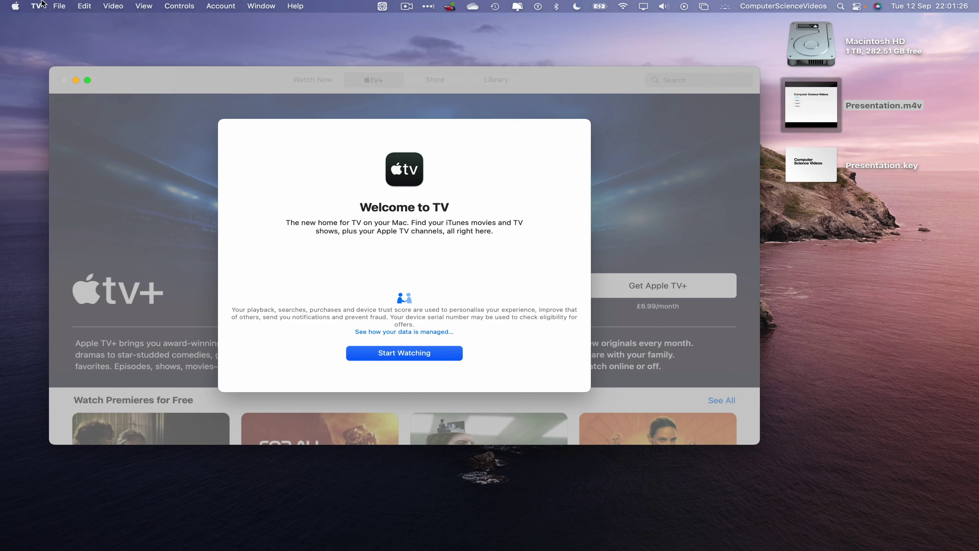
{"action": "left_click", "coordinate": [36, 6]}
{"action": "mouse_move", "coordinate": [59, 5]}
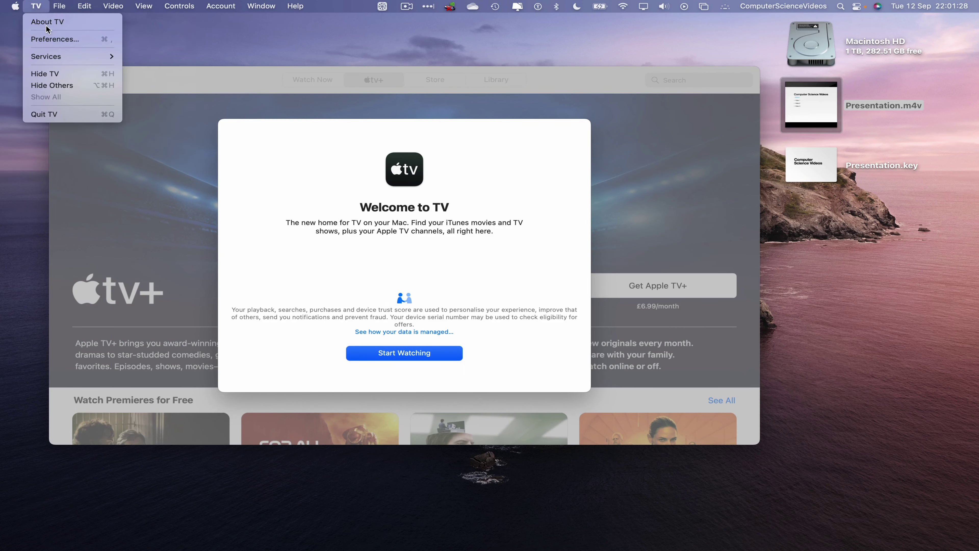
{"action": "left_click", "coordinate": [63, 115]}
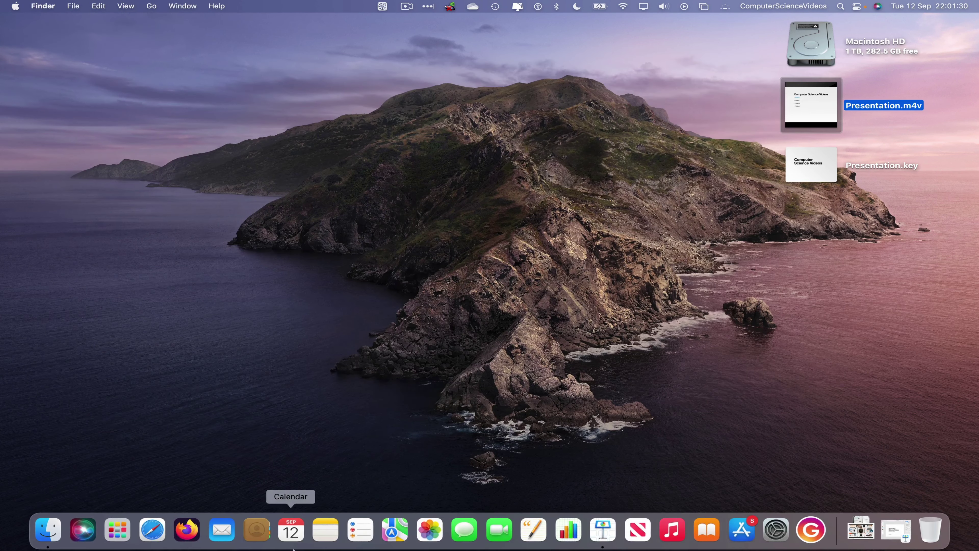
{"action": "left_click", "coordinate": [695, 81]}
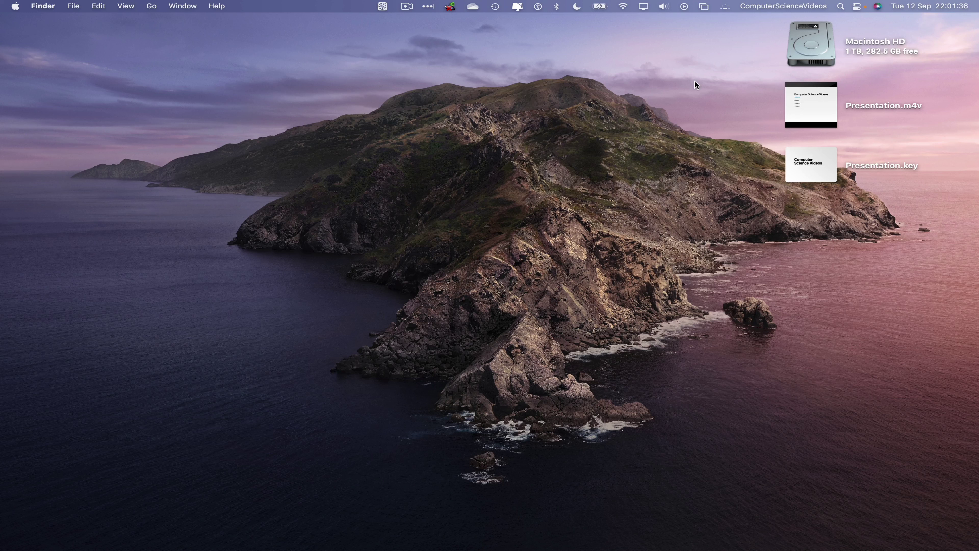